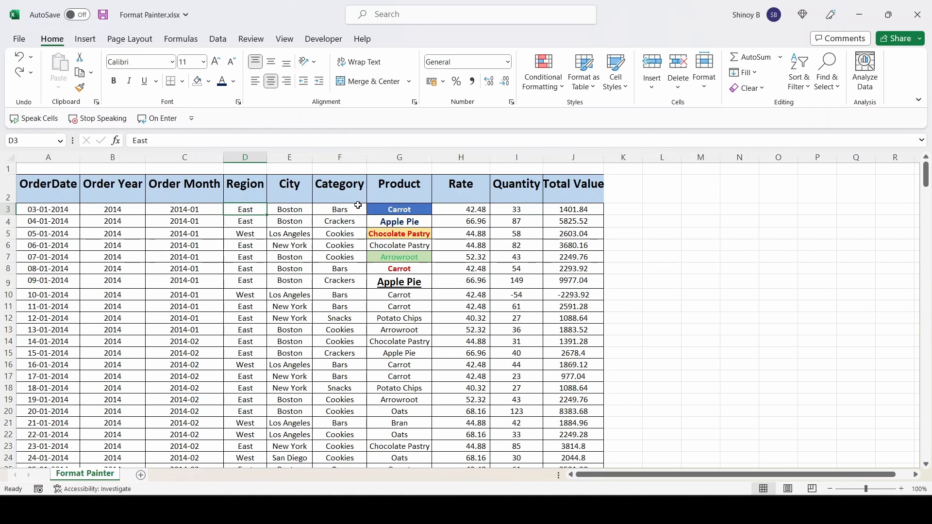
Step: Apply the Accent1 cell style to Region cell D3 and copy its formatting to D8 with Format Painter
left_click(626, 86)
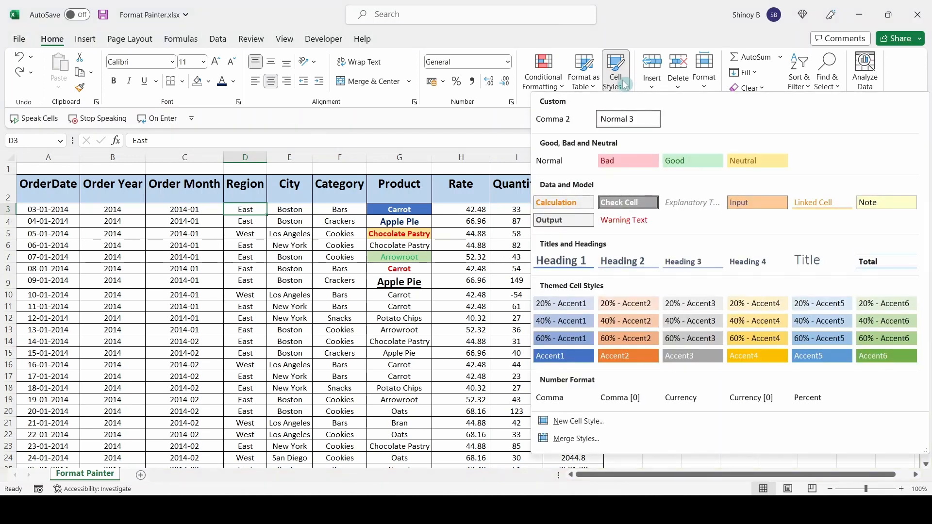
left_click(563, 357)
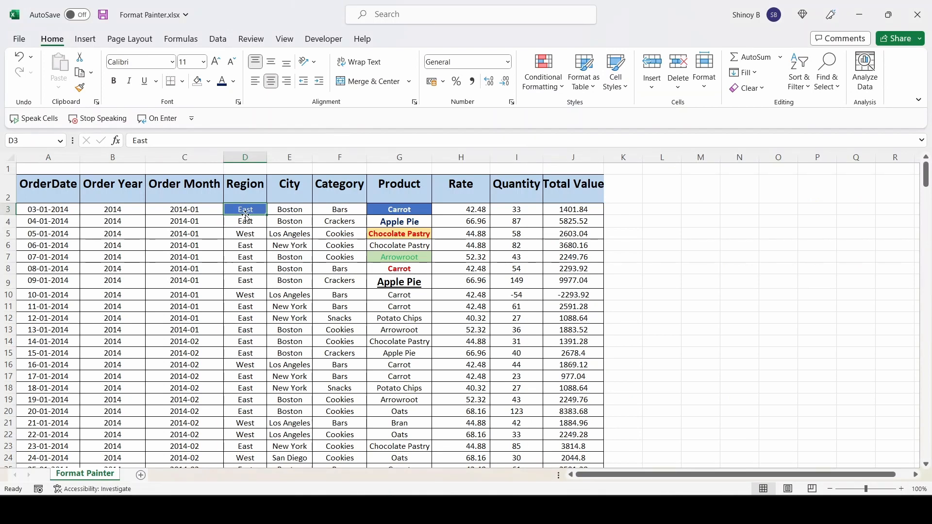
left_click(81, 90)
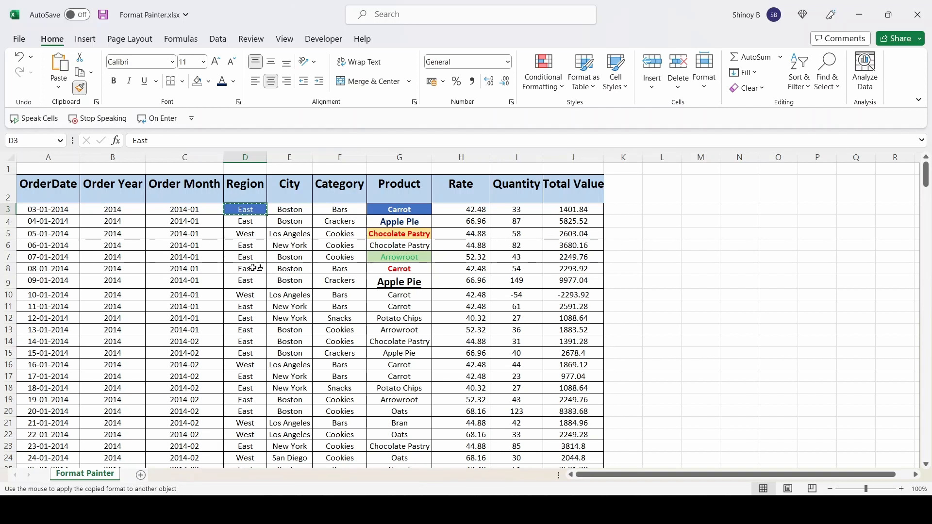
left_click(253, 268)
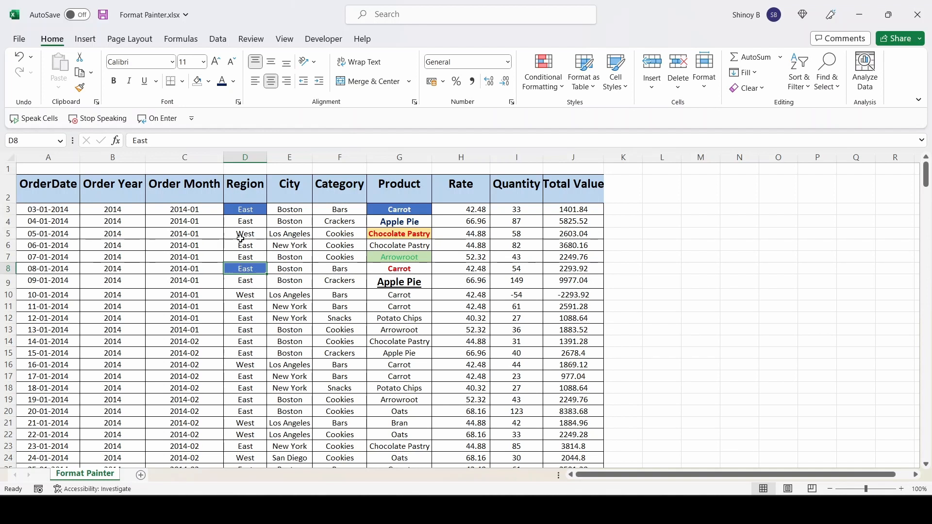
Step: Copy the formatting of cell D3 to Region cell D12 with Format Painter
left_click(243, 211)
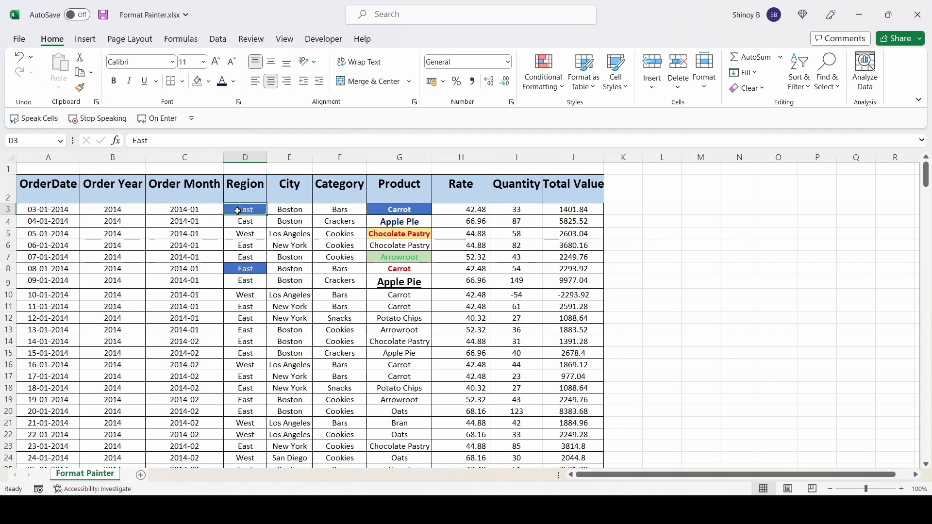
left_click(81, 90)
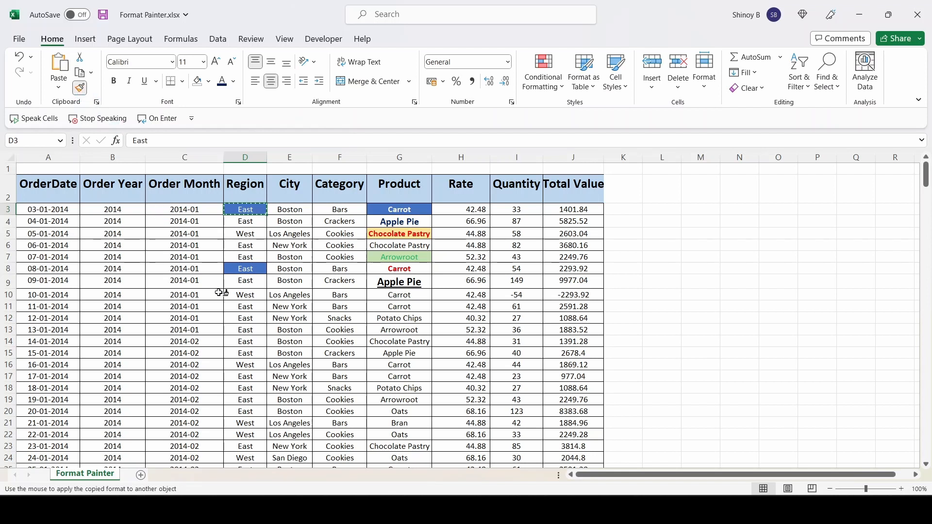
left_click(243, 318)
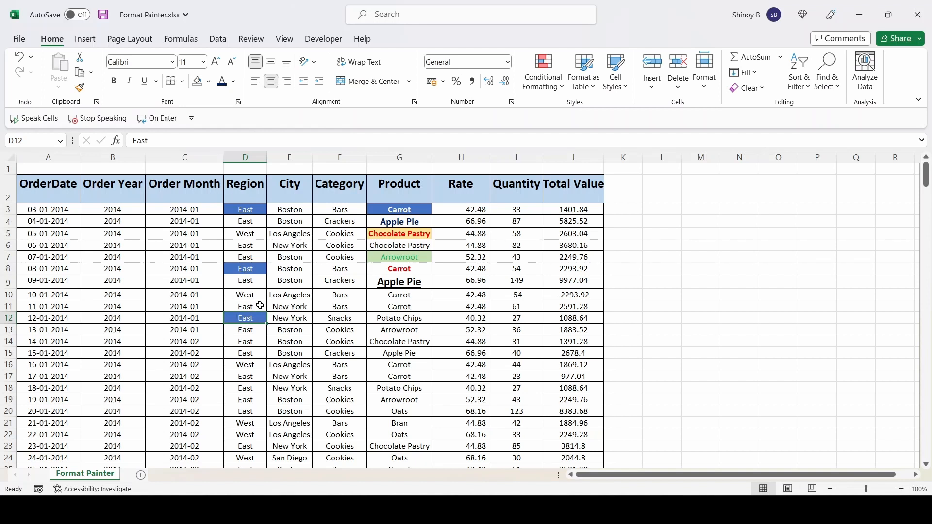
Step: Lock Format Painter on with D3's formatting and apply it to Region cells D16 and D19
left_click(242, 210)
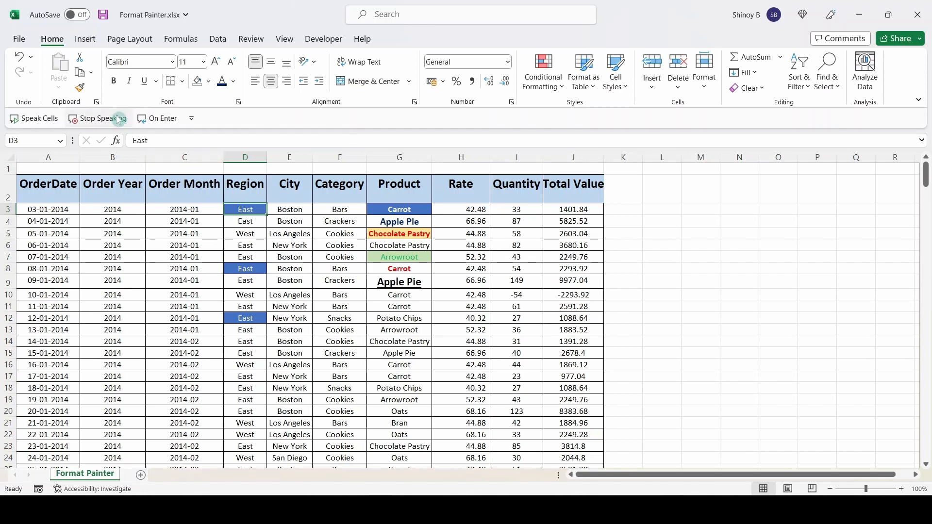
left_click(81, 89)
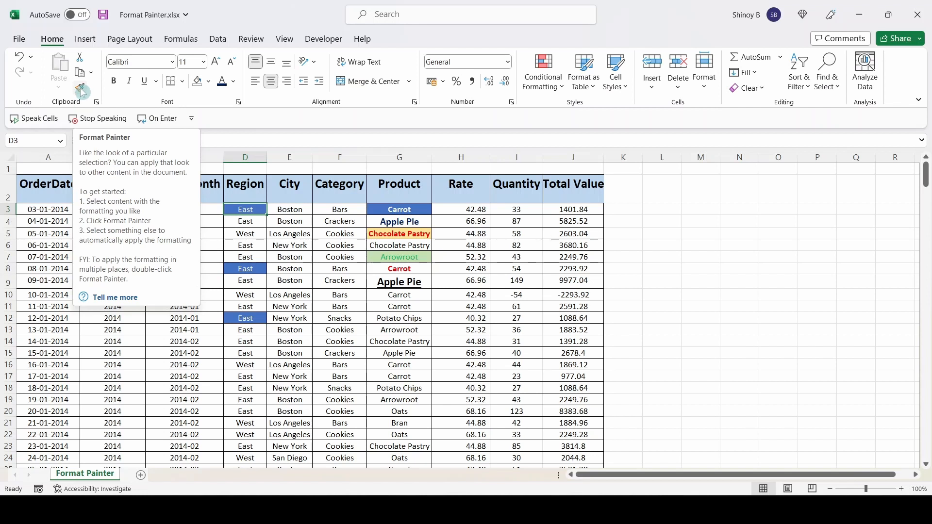
left_click(81, 90)
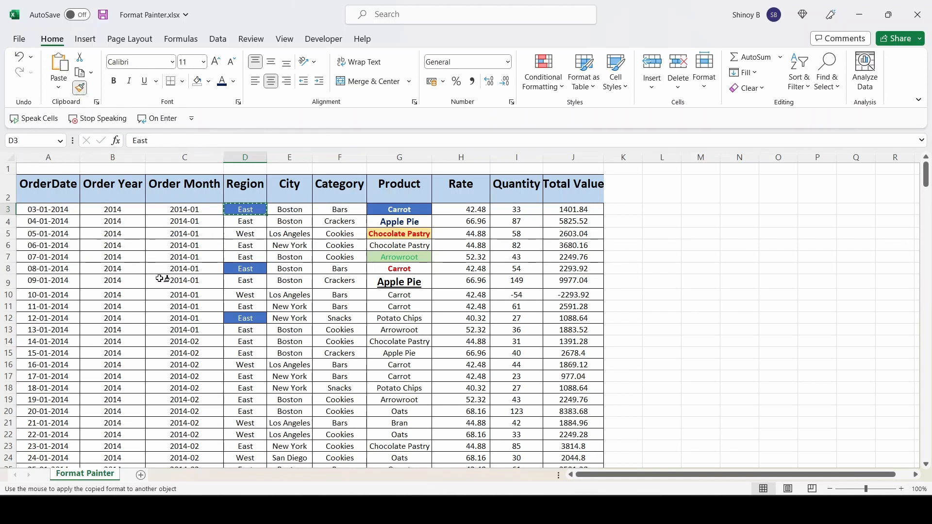
left_click(245, 365)
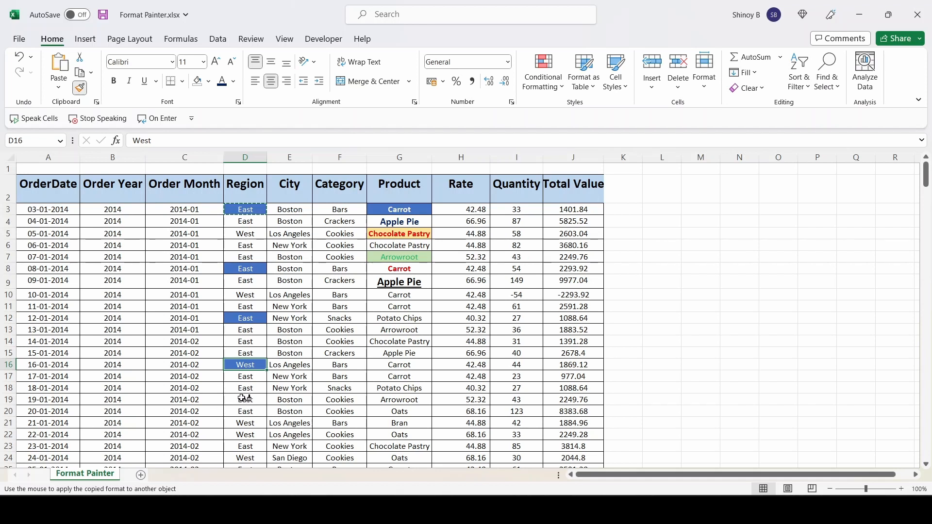
left_click(243, 400)
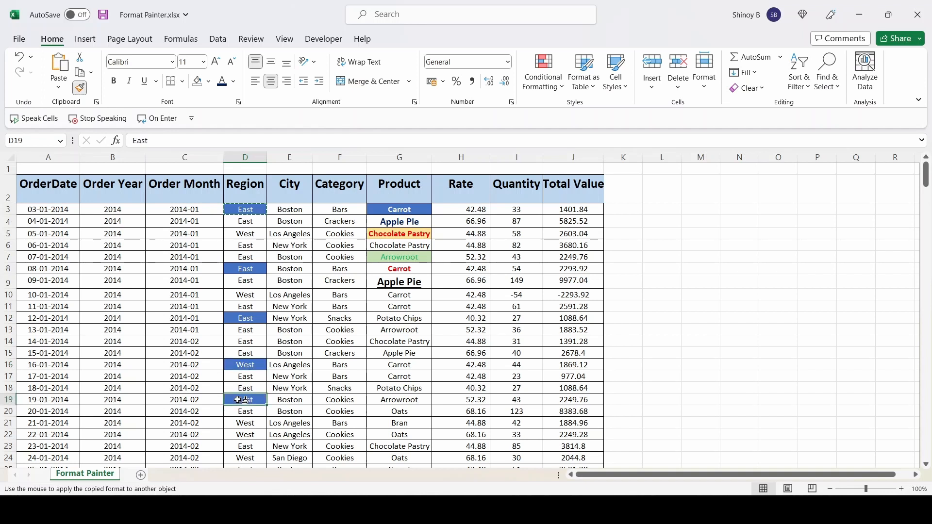
Step: Paint the copied D3 formatting onto City cells E11, E8, E6, E14, E16:E17 and E20
left_click(289, 306)
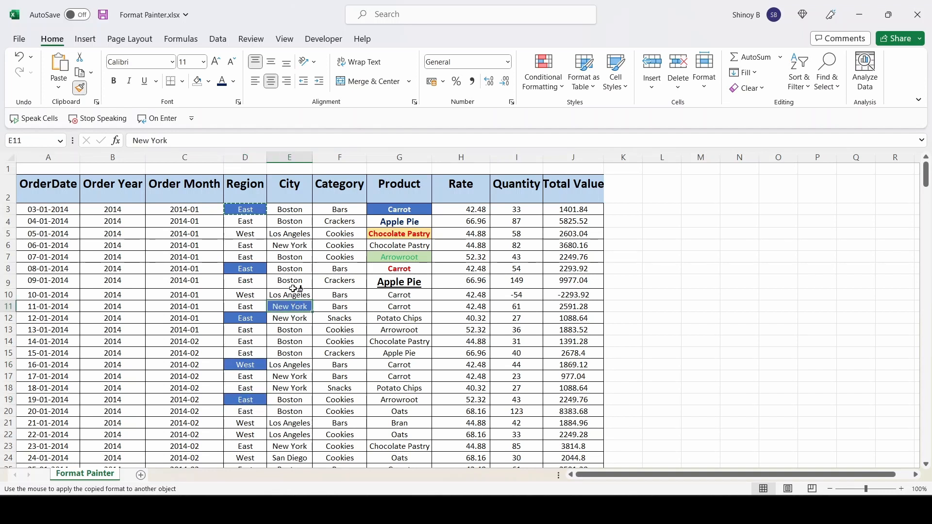
left_click(287, 269)
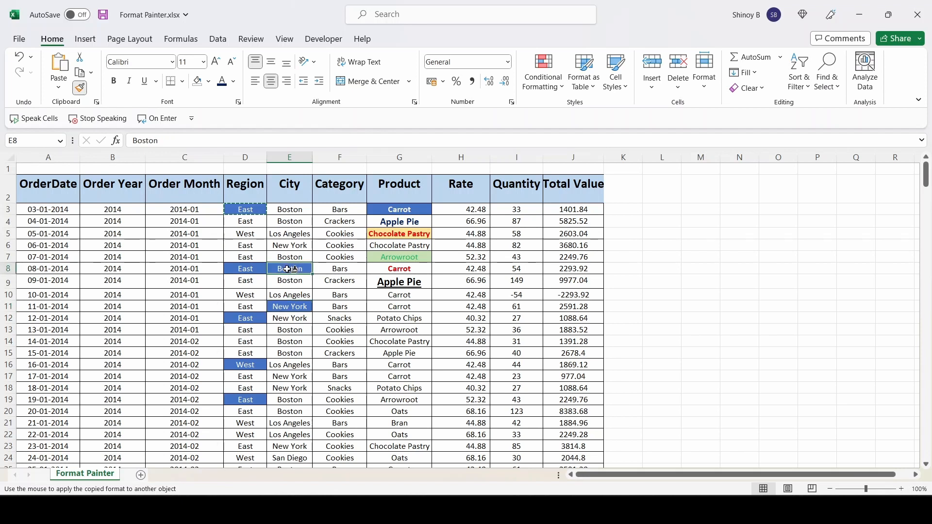
left_click(292, 245)
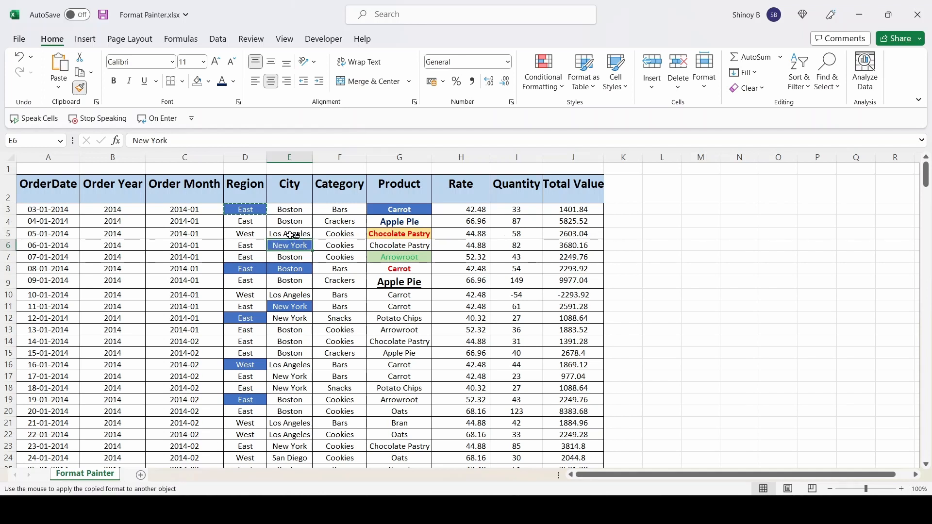
left_click(291, 340)
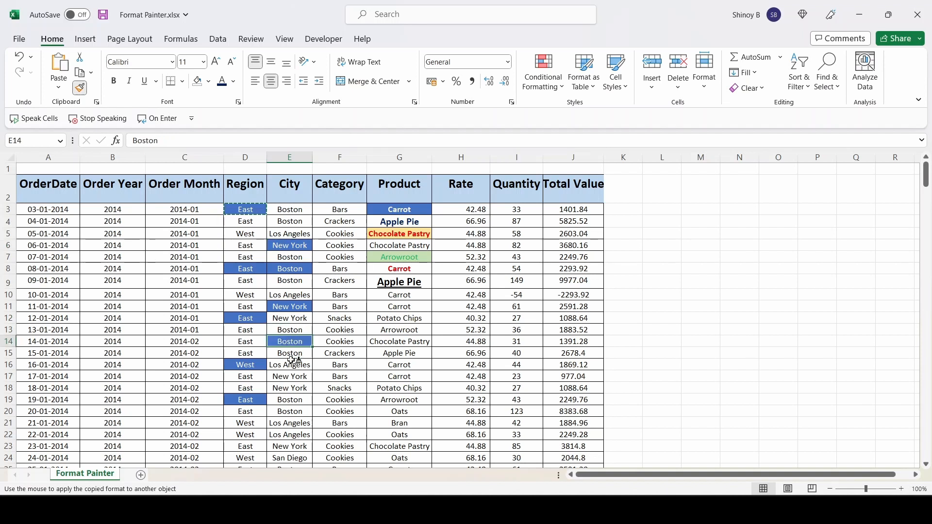
left_click_drag(291, 367, 291, 378)
left_click(290, 412)
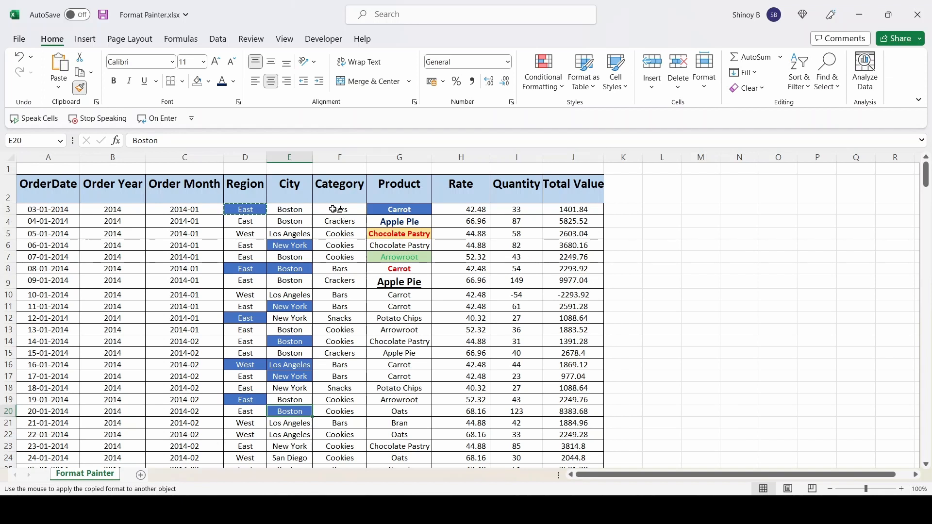
Step: Paint the copied D3 formatting onto Category cells F3:F6 and F9, and switch Format Painter off
left_click_drag(338, 210, 334, 252)
left_click(340, 280)
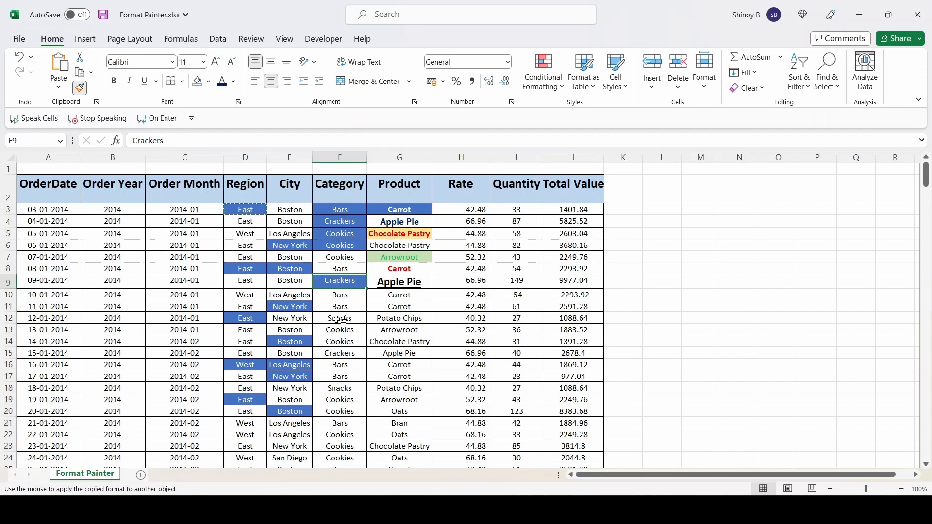
left_click(80, 88)
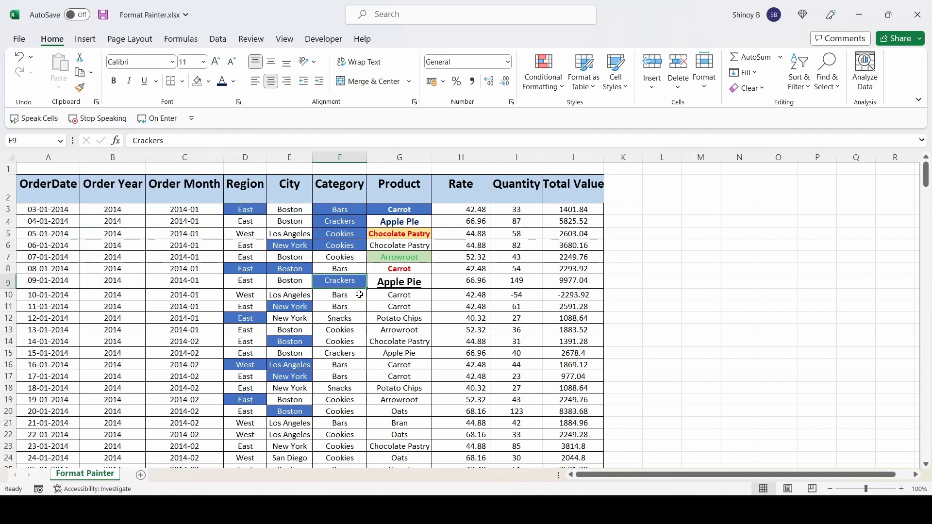
Step: Undo the formatting painted onto Category cells F9 and F3:F6
left_click(346, 317)
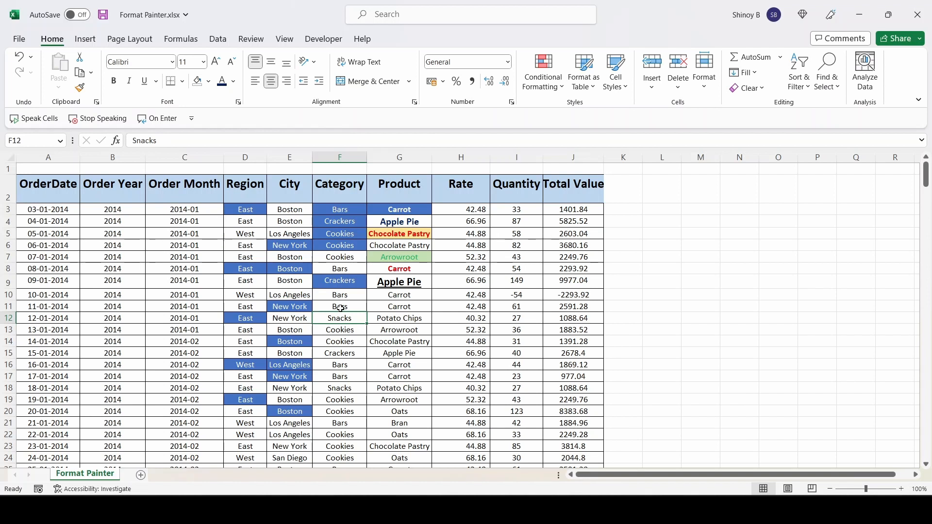
key("ctrl+z")
key("ctrl+z")
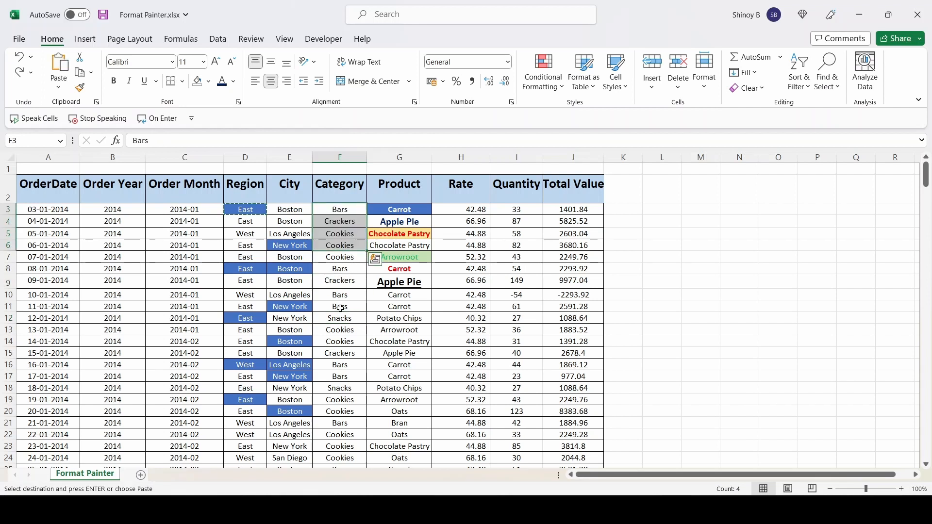
left_click(515, 280)
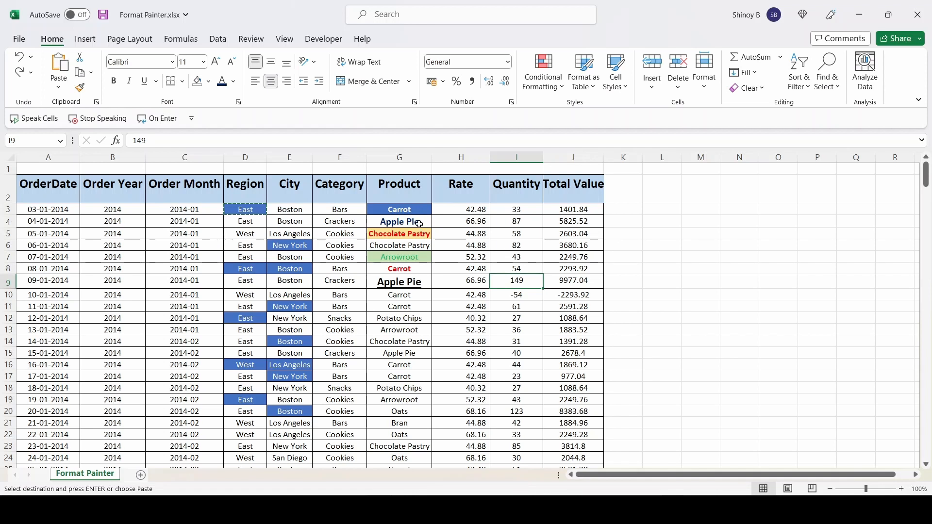
Step: Copy the formatting of Product range G3:G9 to the Category cells starting at F14 with Format Painter
left_click_drag(408, 210, 402, 284)
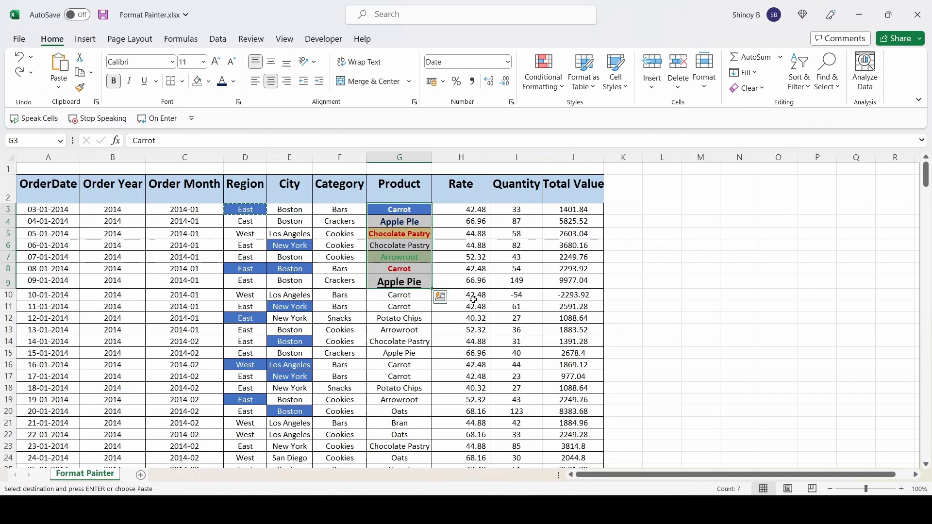
left_click(80, 91)
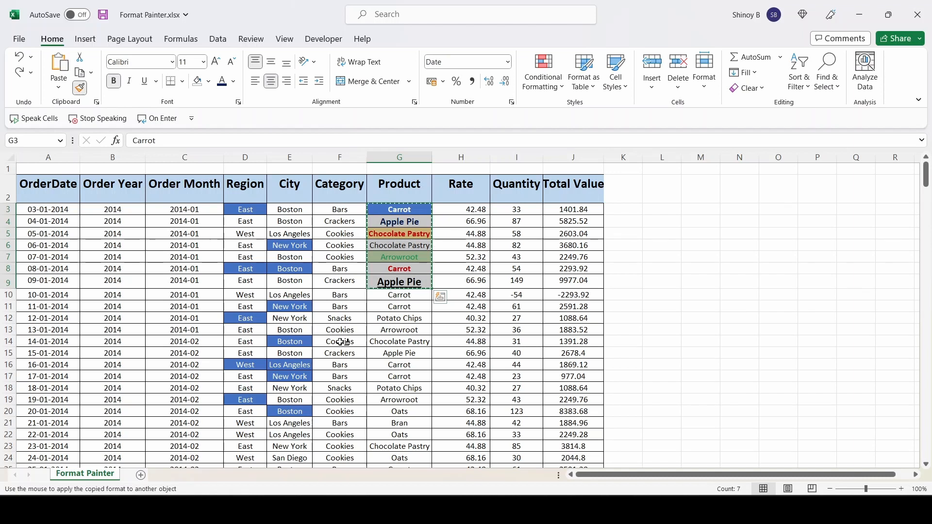
left_click(342, 342)
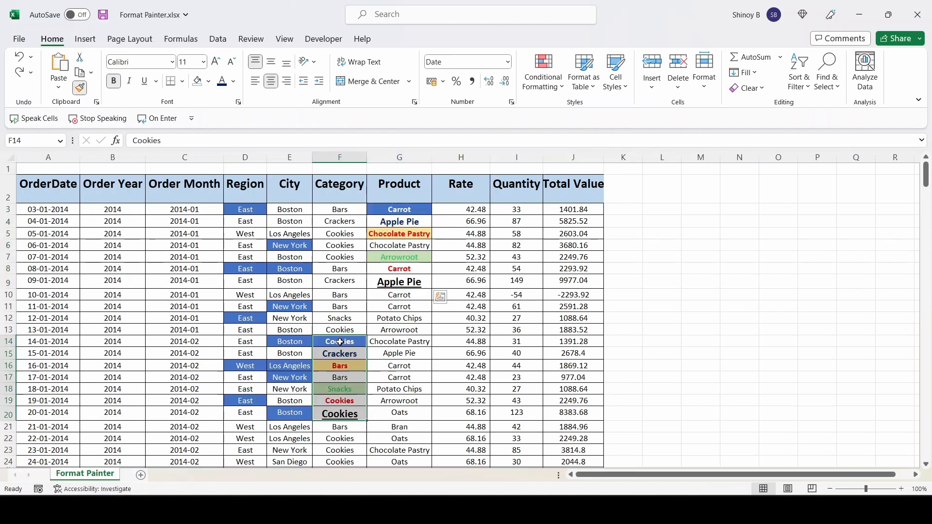
Step: Undo the formatting painted onto Category cells F14:F20
left_click(377, 377)
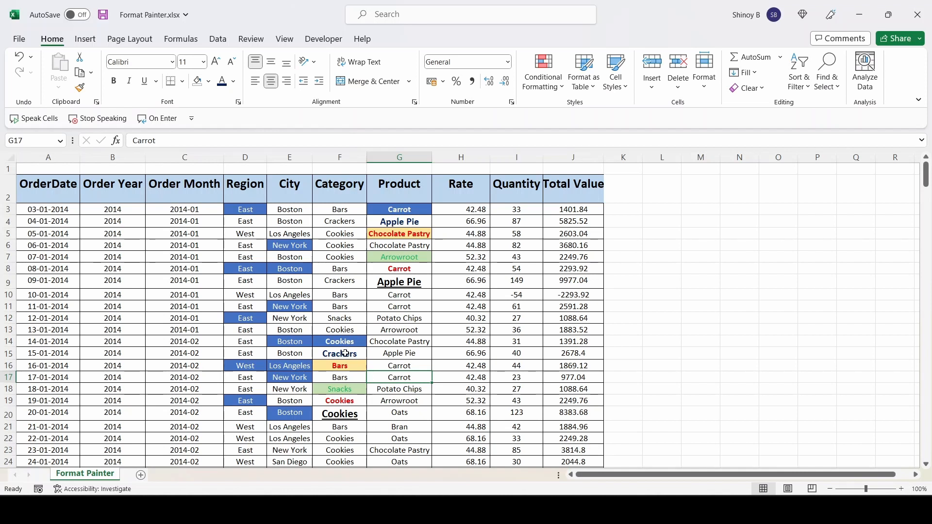
left_click_drag(396, 211, 399, 282)
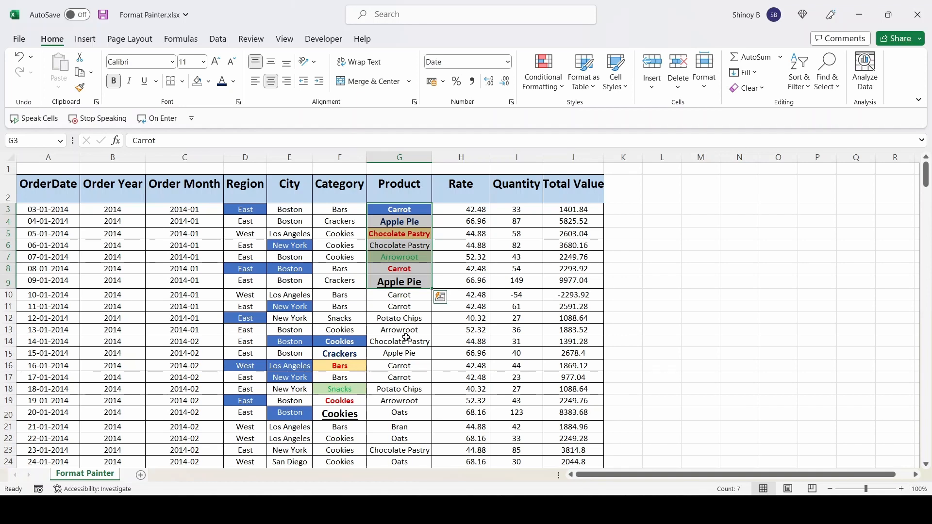
key("ctrl+z")
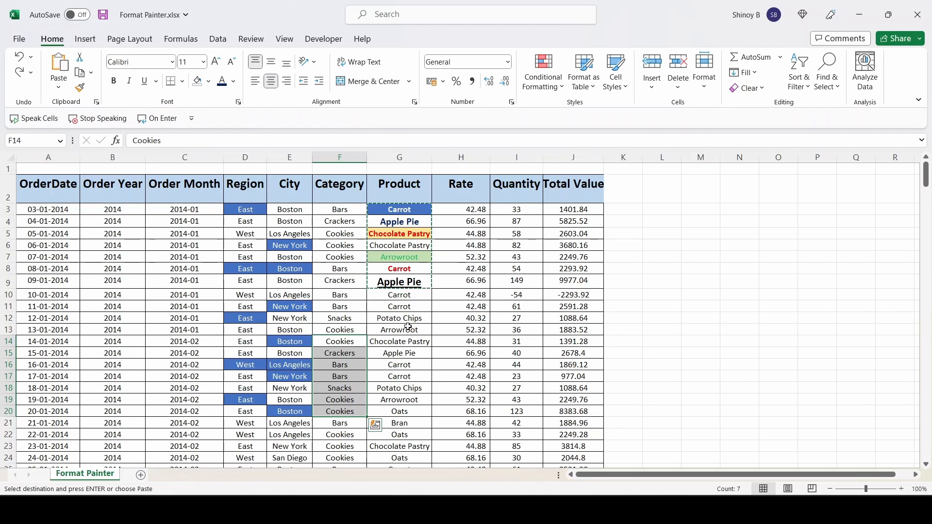
Step: Lock Format Painter on with the formatting of G3:G9 and apply it to Category ranges F3:F9 and F16:F22
left_click(408, 328)
left_click_drag(406, 206, 417, 281)
key("ctrl+v")
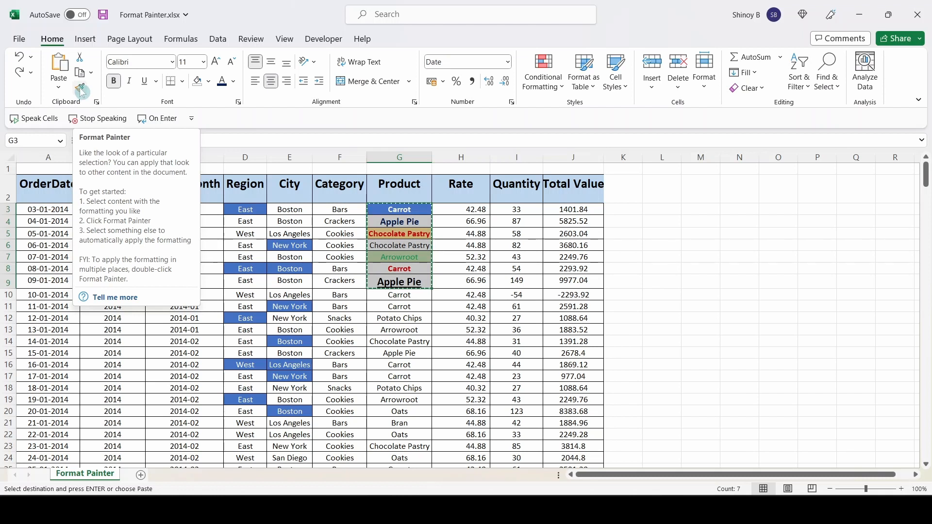
left_click(82, 91)
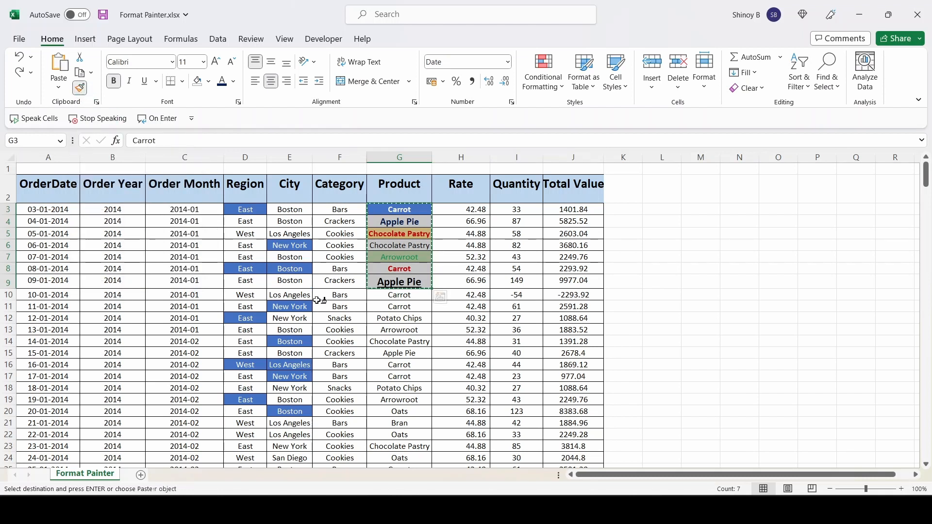
left_click(339, 209)
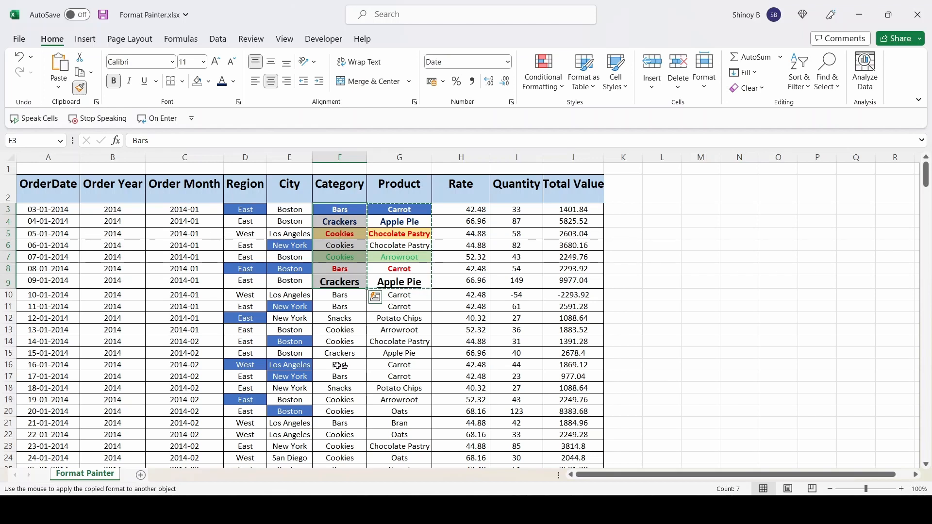
left_click(342, 366)
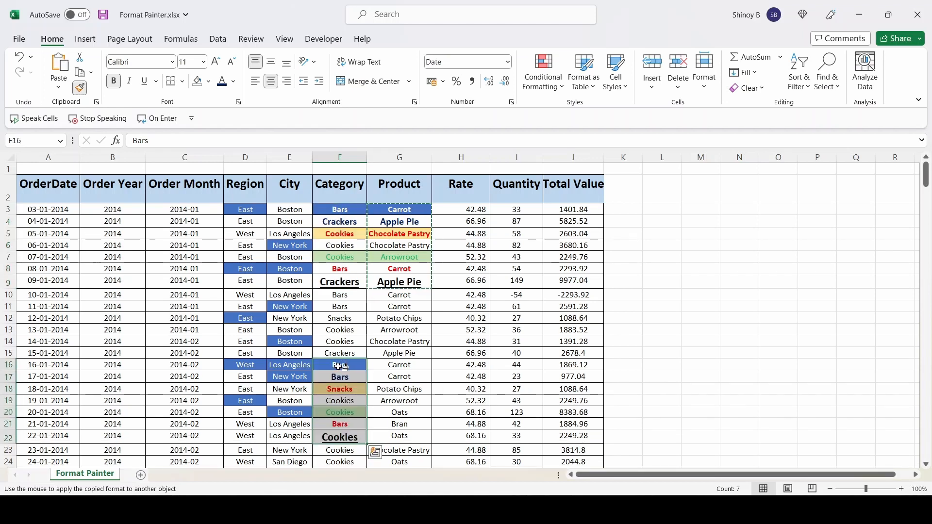
Step: Paint the copied G3:G9 formatting onto Product ranges G13:G19 and G25:G31
left_click(398, 330)
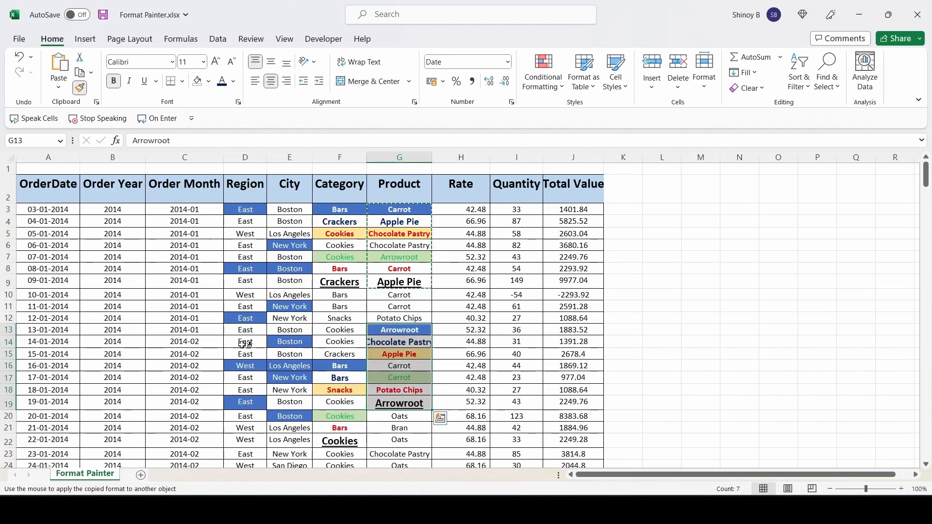
scroll(245, 344, "down", 4)
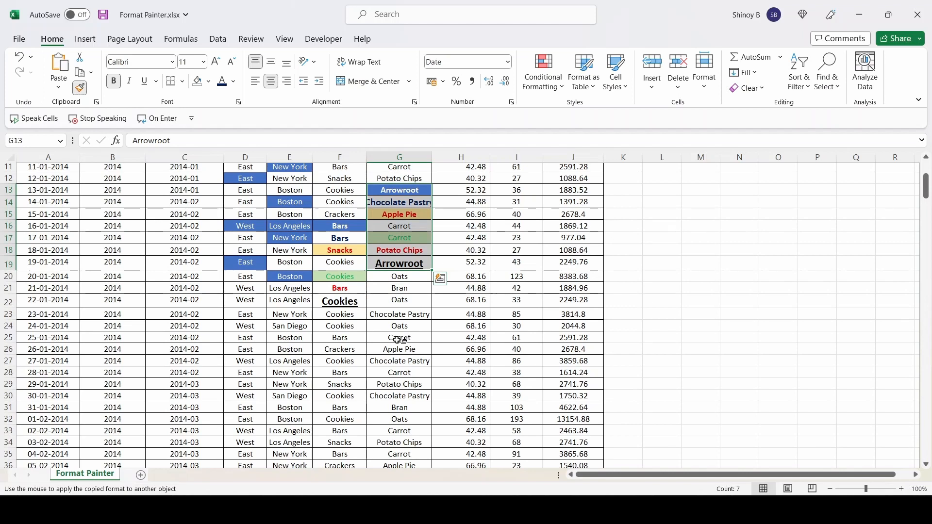
left_click(398, 339)
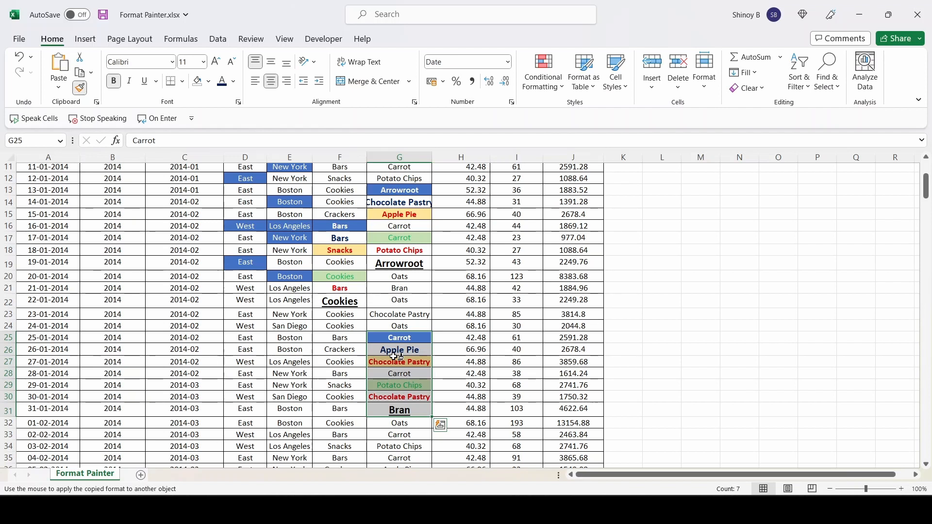
Step: Turn off the locked Format Painter and deselect the painted Product range
key("Escape")
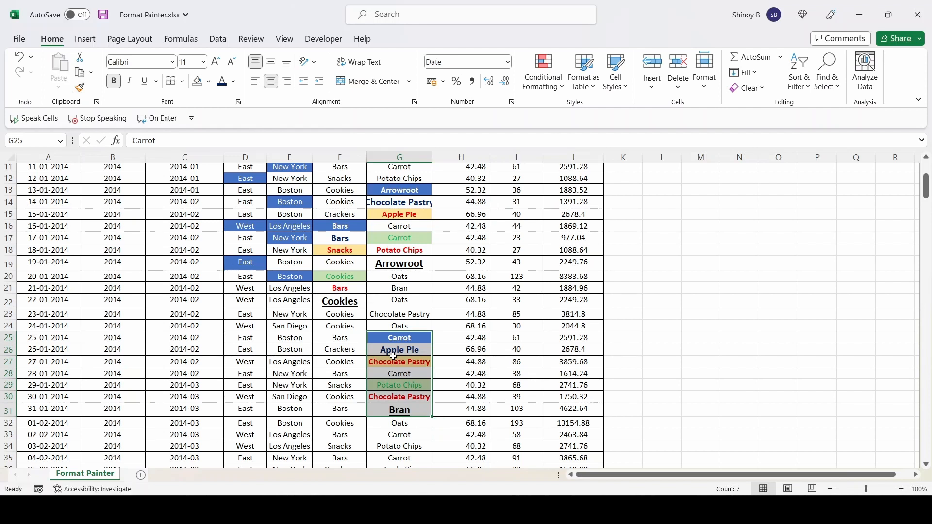
left_click(405, 326)
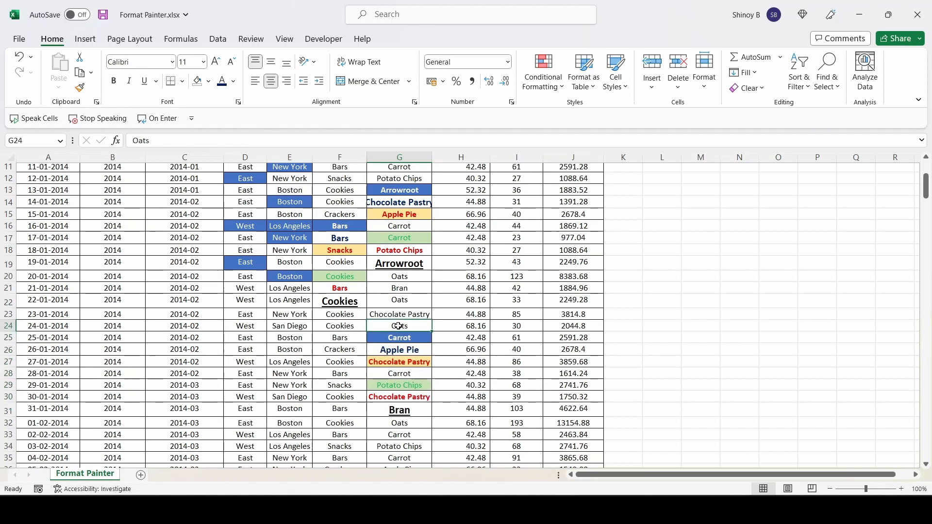
left_click(407, 300)
left_click(405, 288)
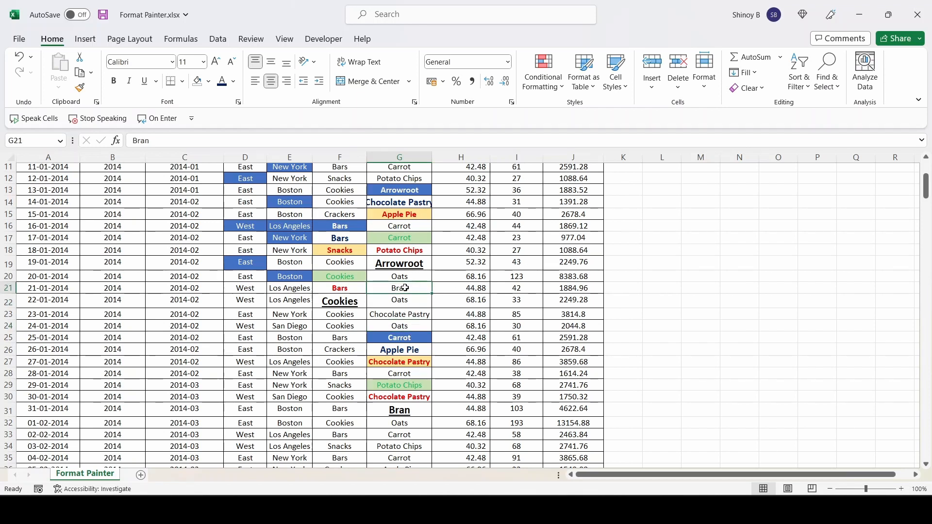
Step: Format the first Total Value cell, J3, with a yellow fill, bold text and font size 12
scroll(405, 287, "up", 4)
left_click(573, 209)
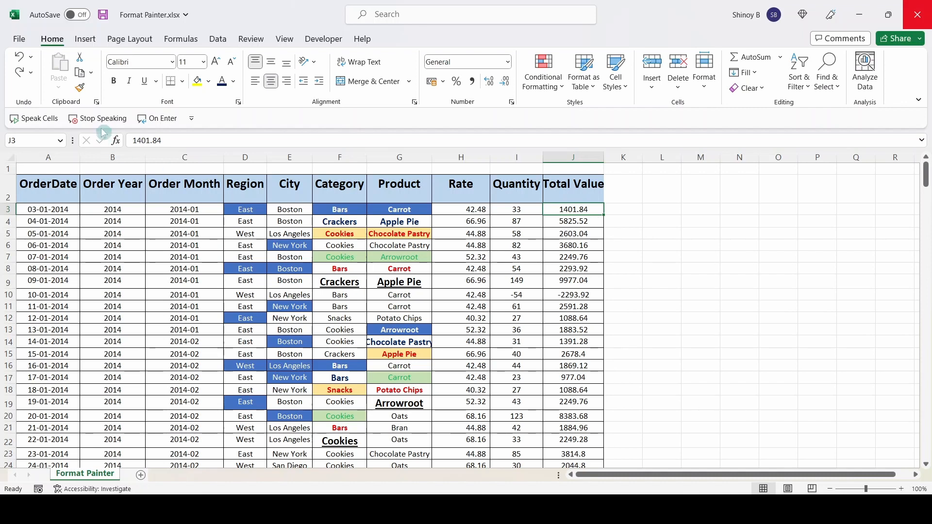
left_click(82, 90)
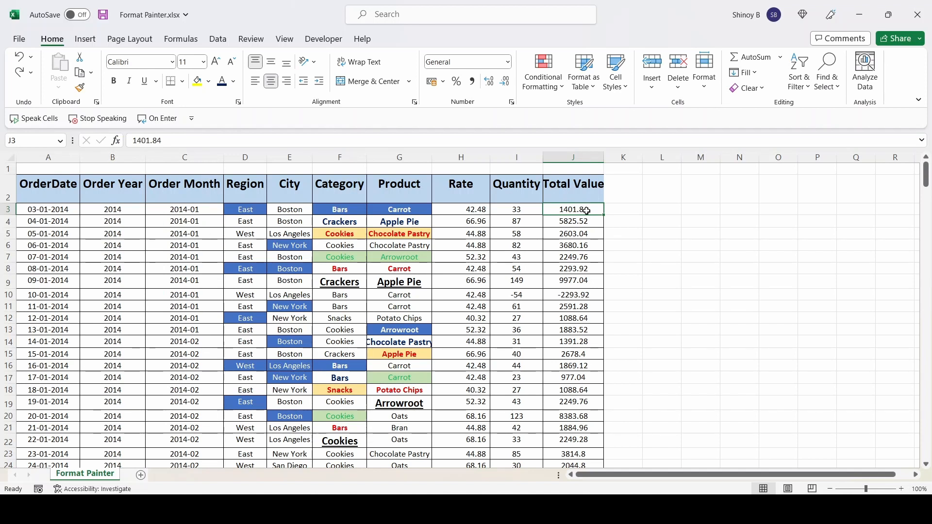
left_click(202, 82)
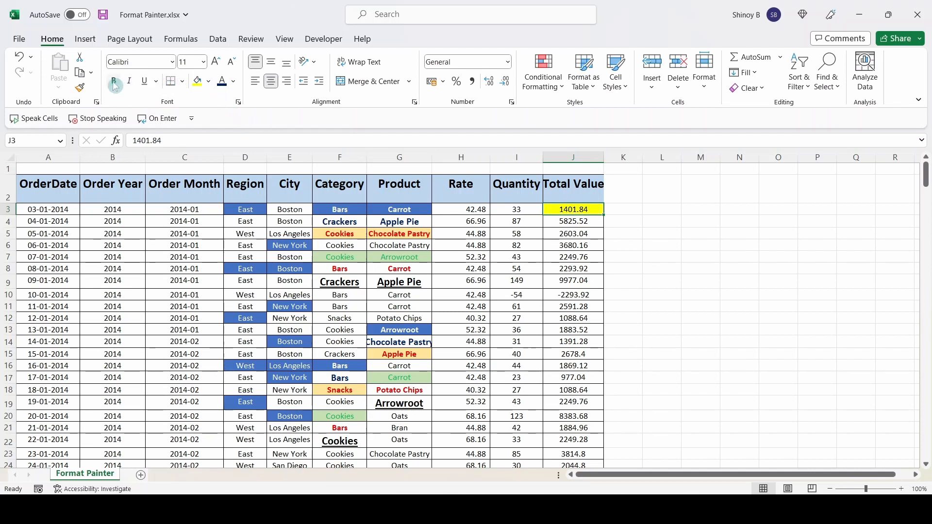
left_click(115, 83)
left_click(216, 63)
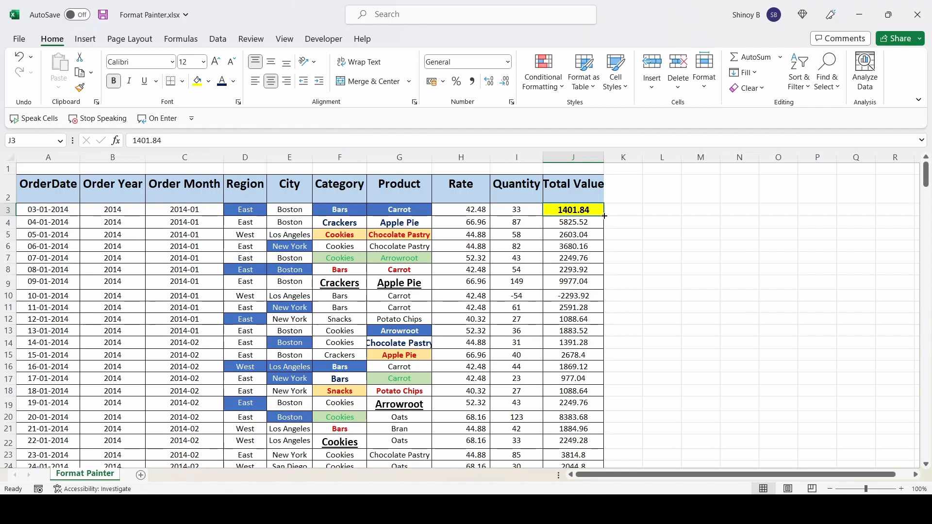
Step: AutoFill from J3 down to J10 with Fill Formatting Only, and undo that fill
left_click_drag(604, 216, 602, 299)
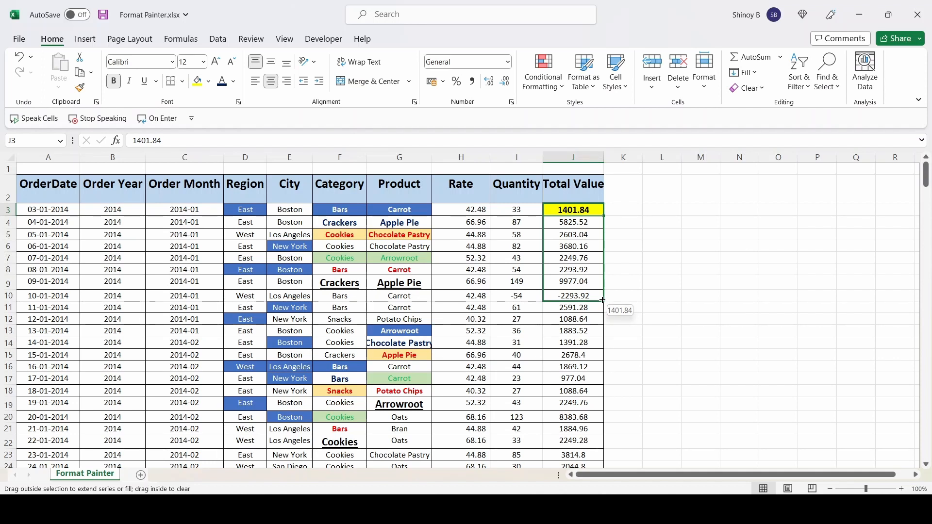
left_click_drag(603, 300, 599, 302)
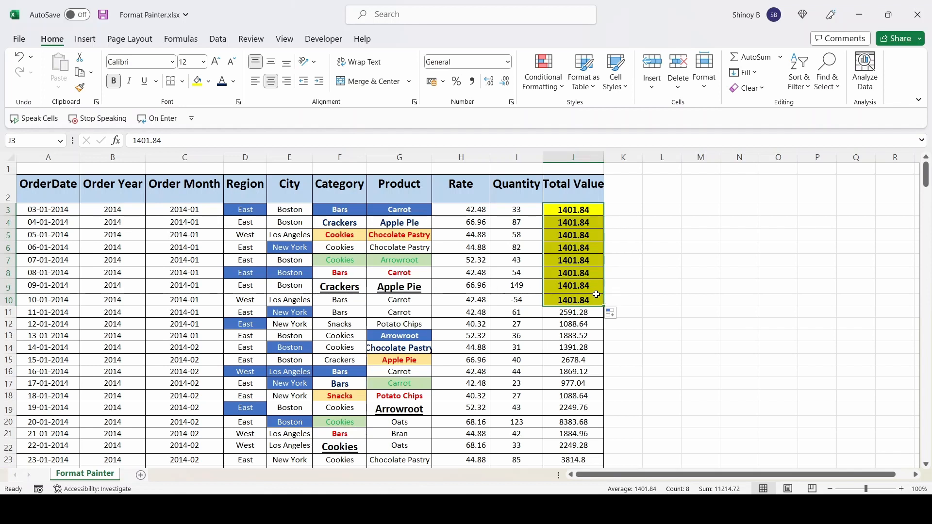
left_click(623, 317)
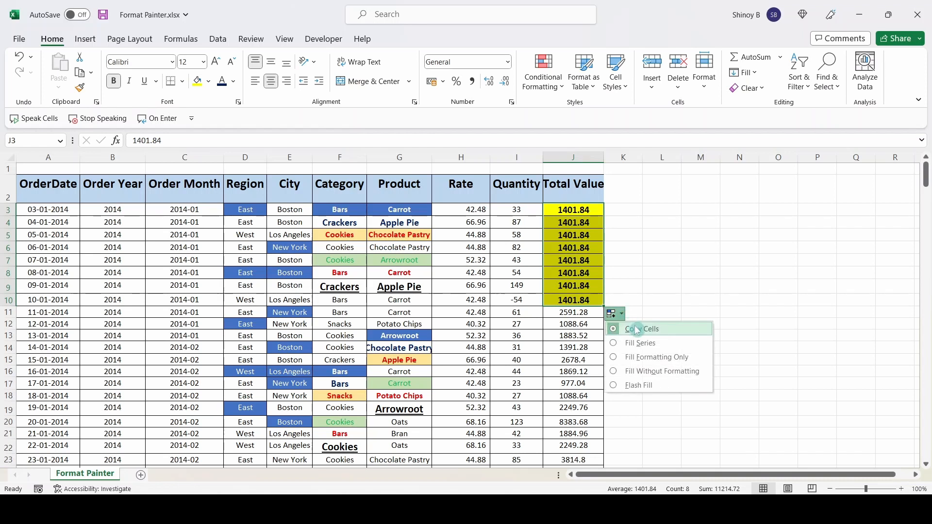
left_click(617, 358)
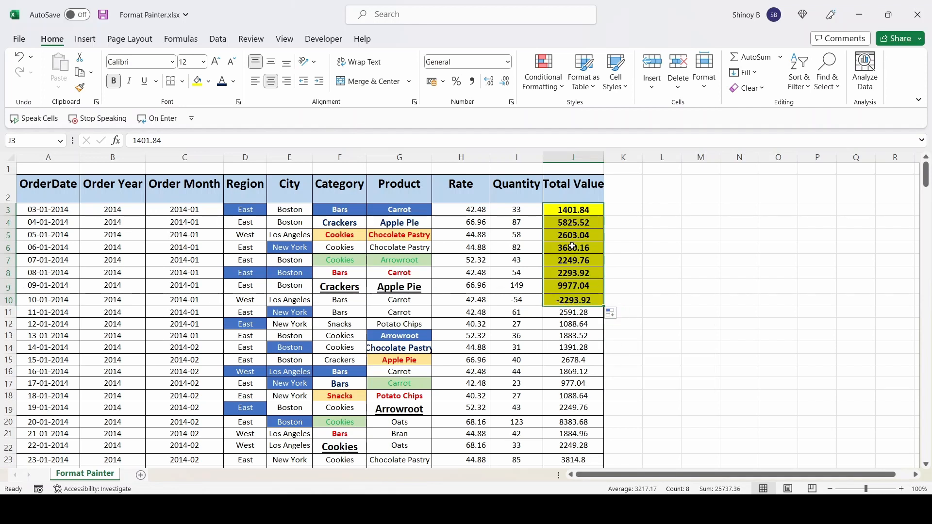
left_click(586, 275)
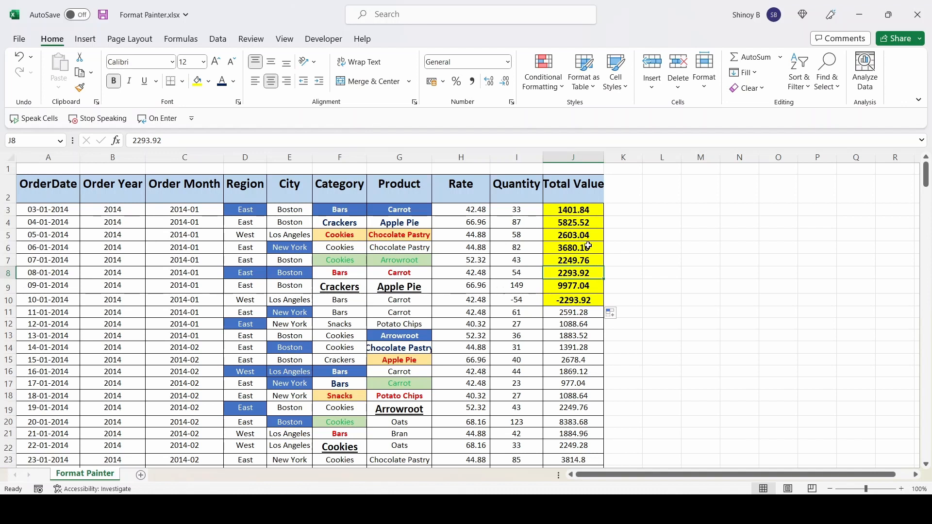
key("ctrl+z")
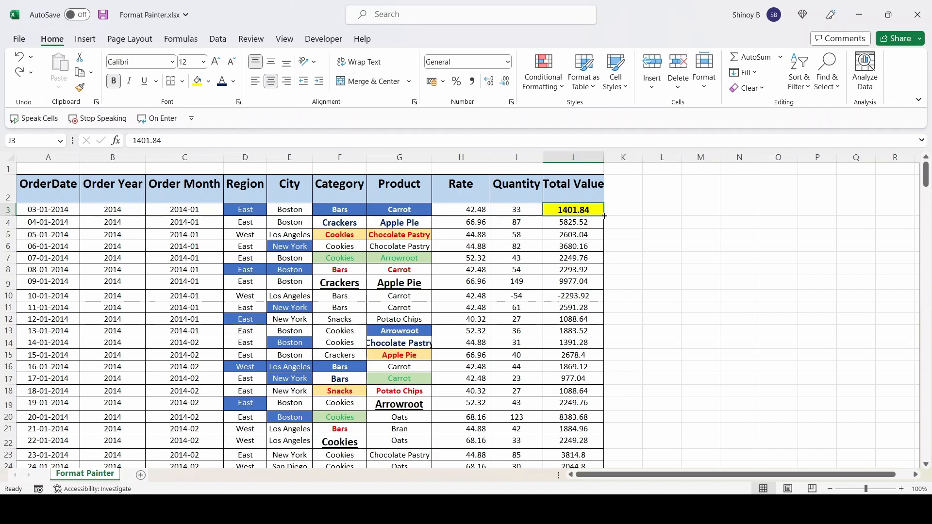
Step: AutoFill J3 down the entire Total Value column to the last data row using Fill Formatting Only
double_click(605, 216)
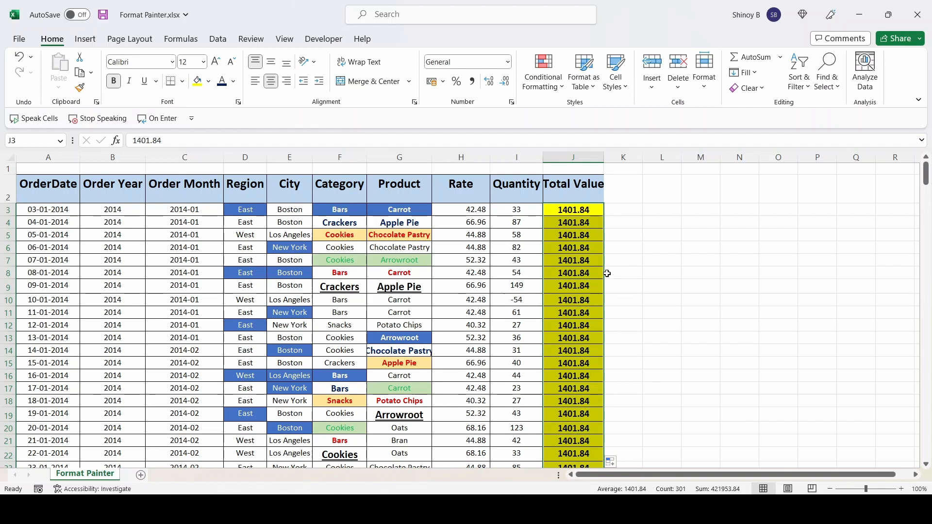
left_click(623, 462)
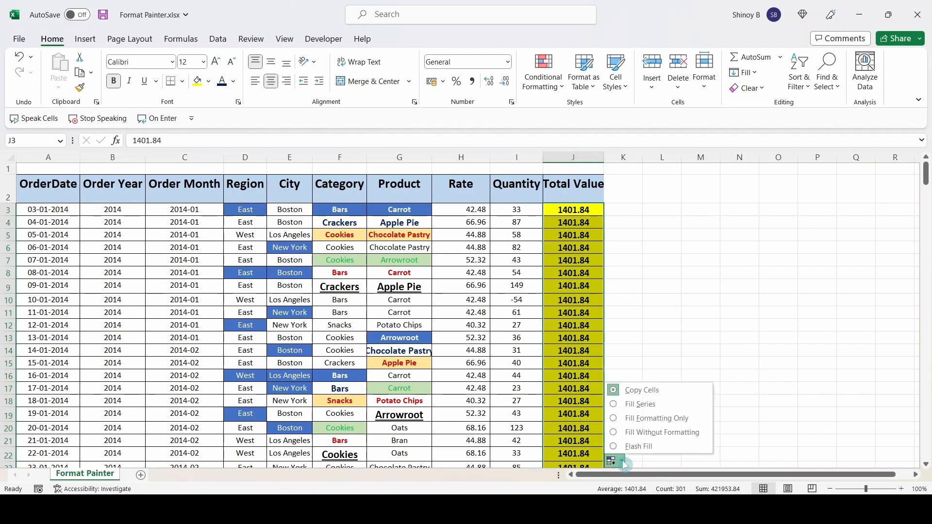
left_click(640, 420)
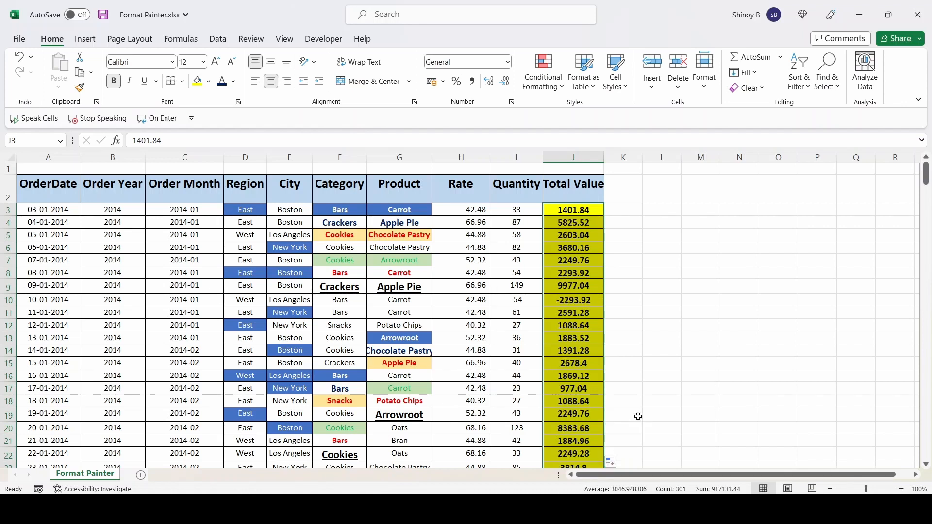
Step: Inspect the Total Value column's formatting down to its last row, J303, and return to the header cell J2
left_click(592, 369)
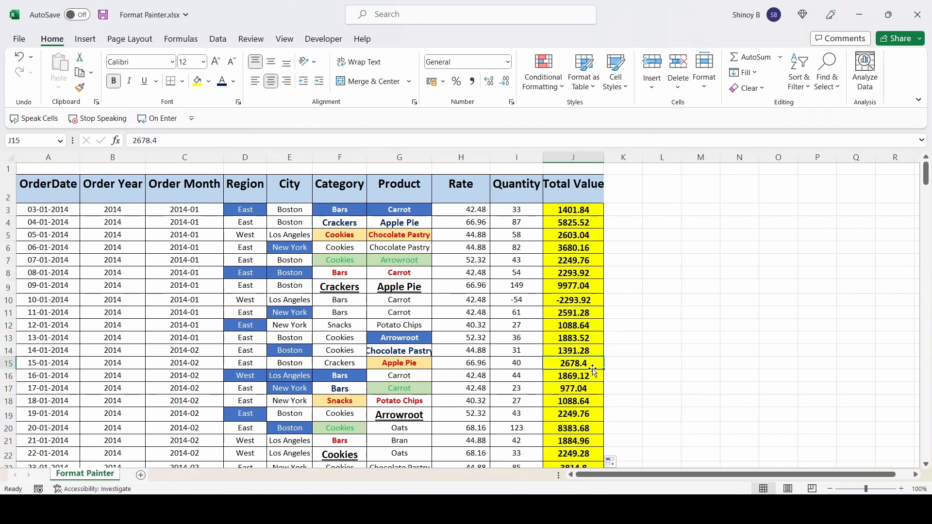
scroll(584, 387, "down", 2)
left_click(580, 377)
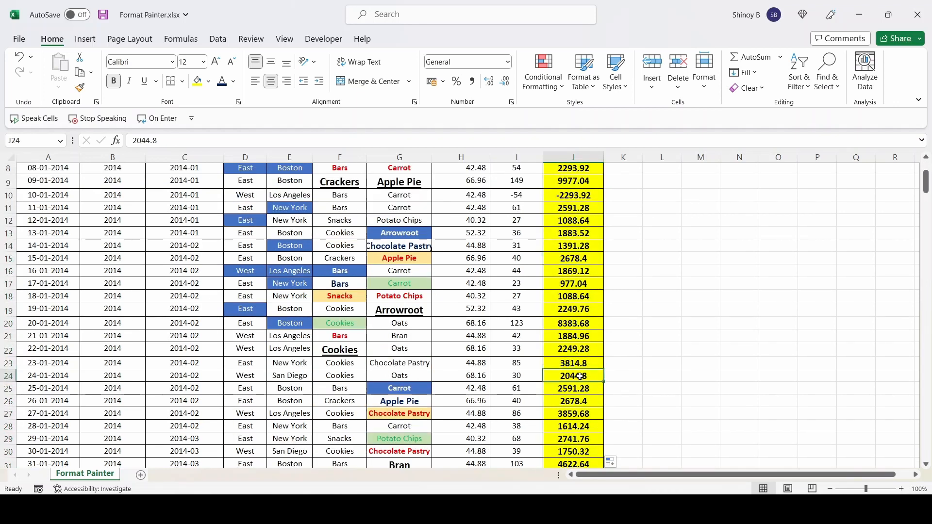
double_click(582, 383)
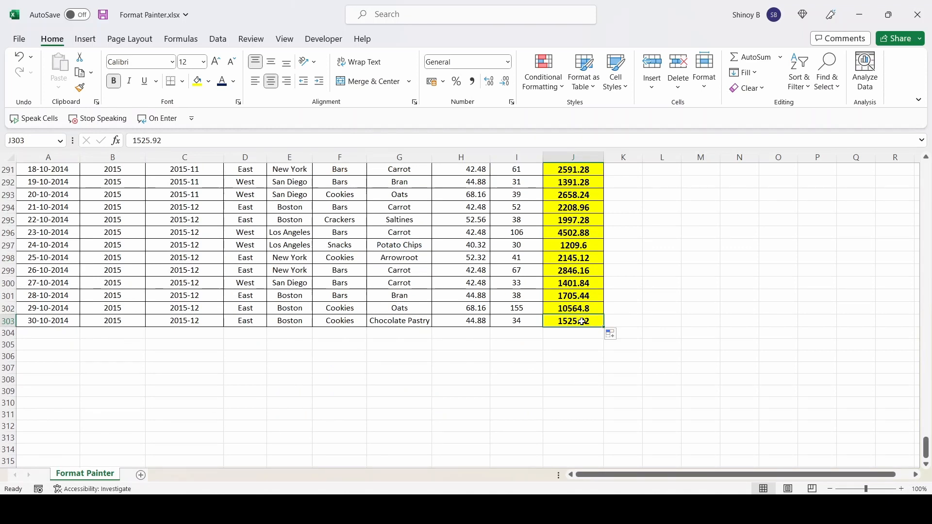
double_click(581, 316)
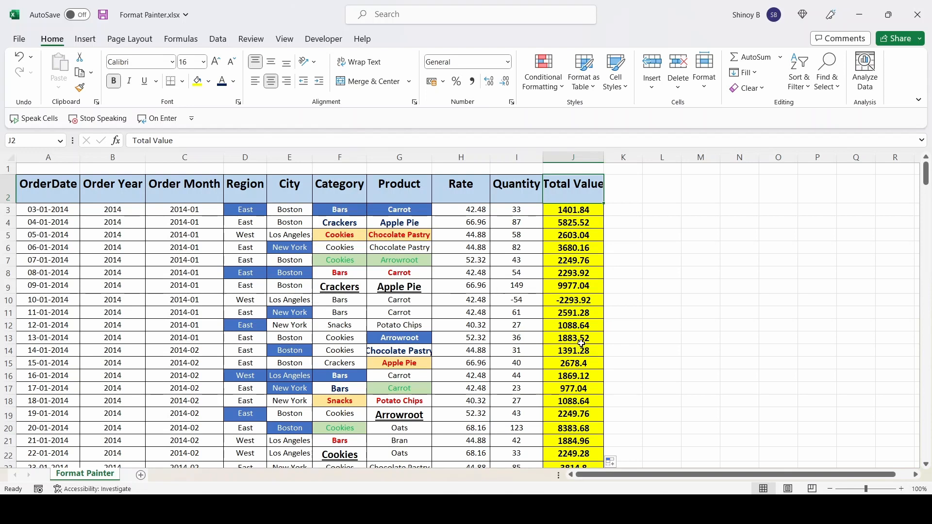